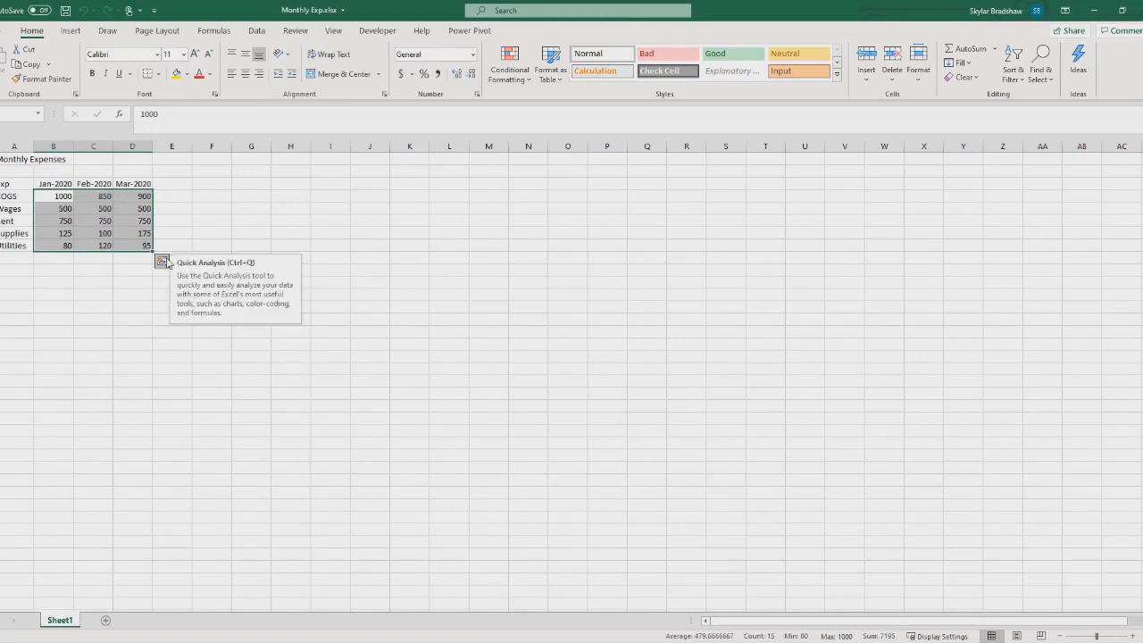
click(51, 197)
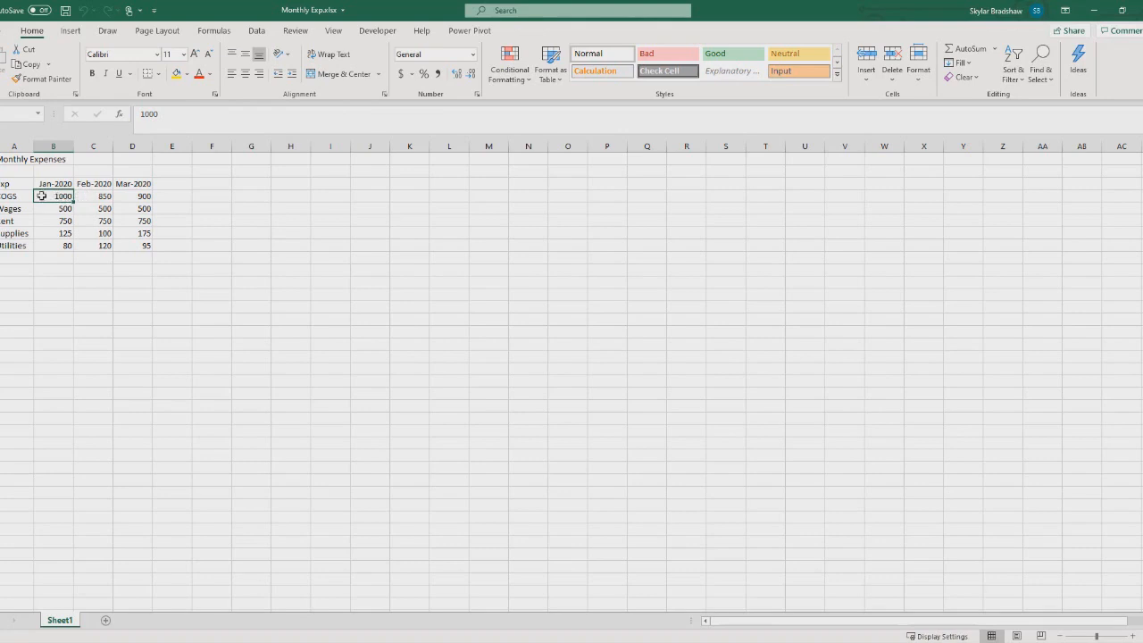
click(49, 233)
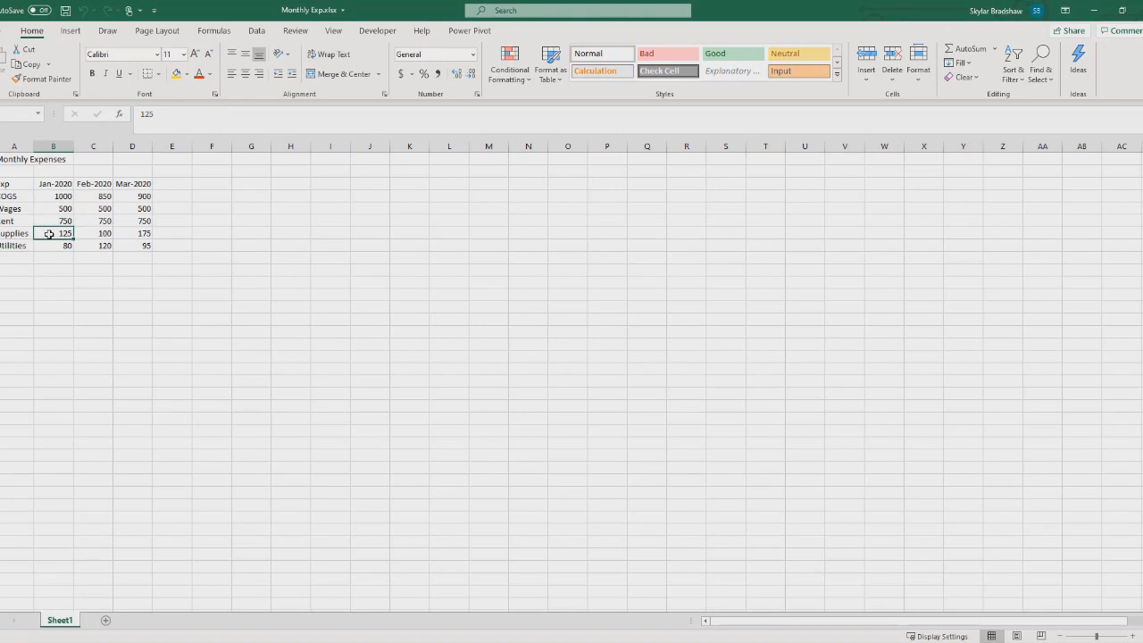
click(88, 233)
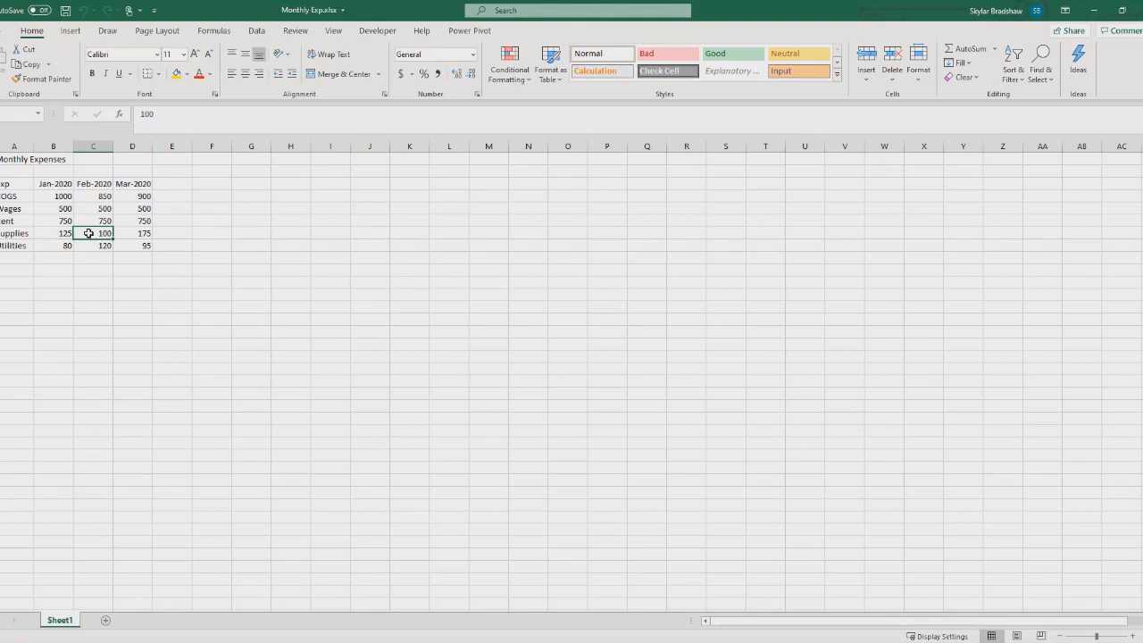
click(64, 258)
click(93, 258)
click(134, 258)
click(64, 258)
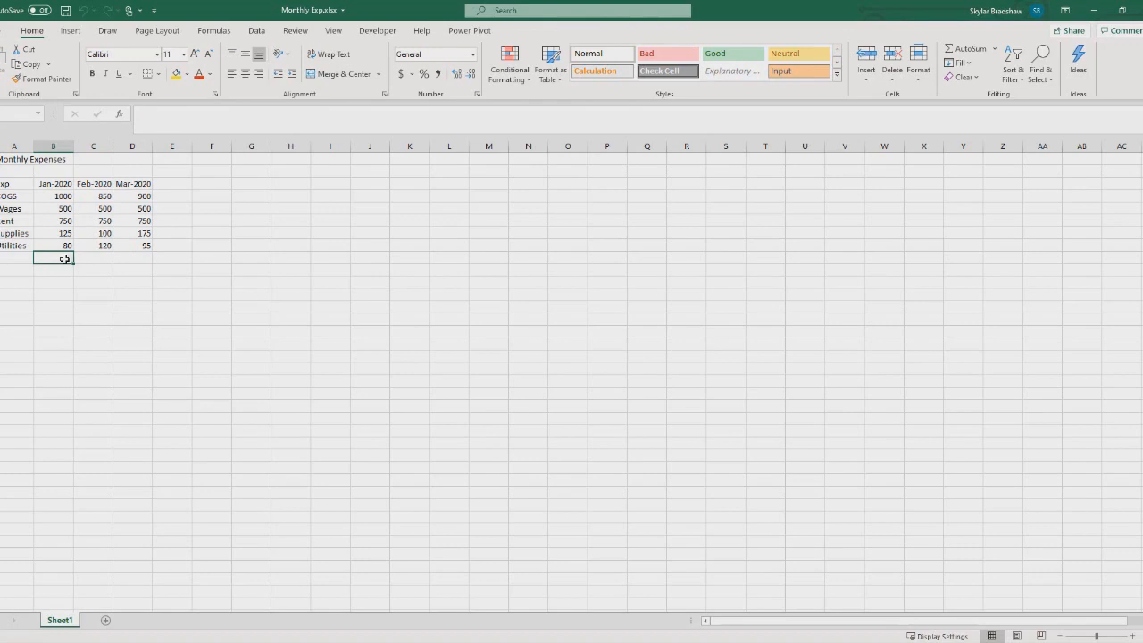
click(169, 195)
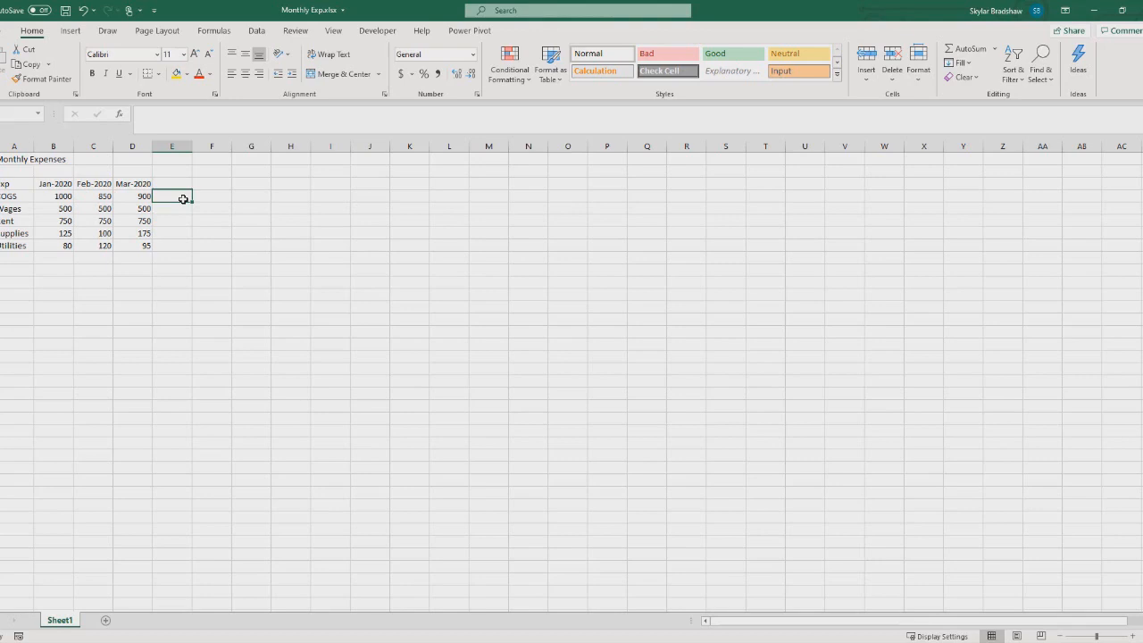
Step: Enter the formula =1000+500+750+125+80 in B9 to total the January expenses from typed numbers
click(55, 259)
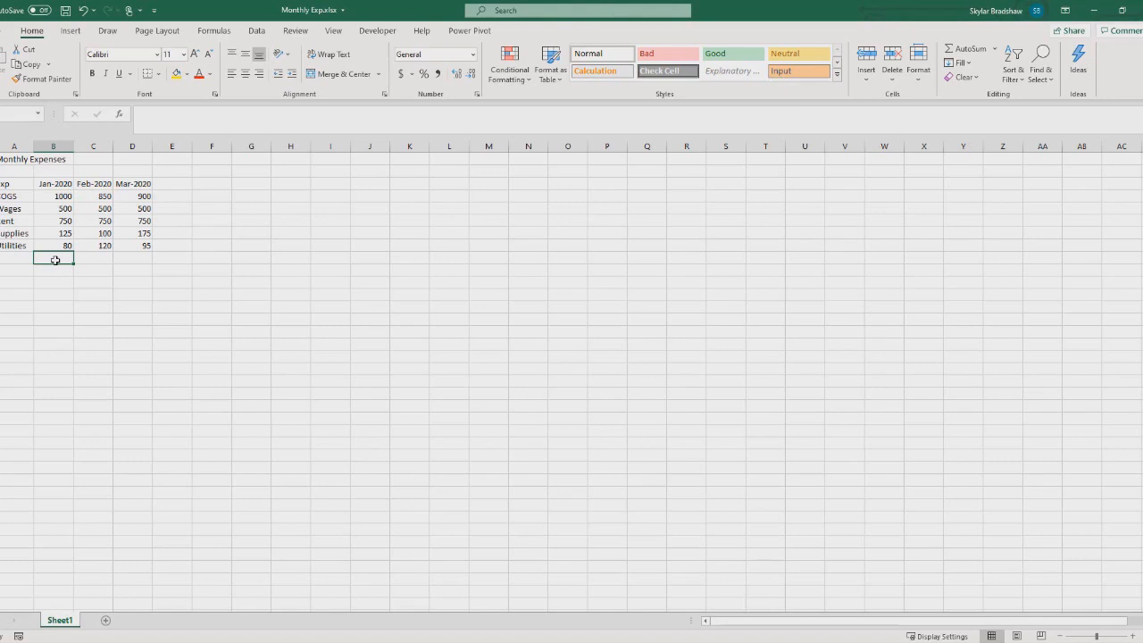
text(=)
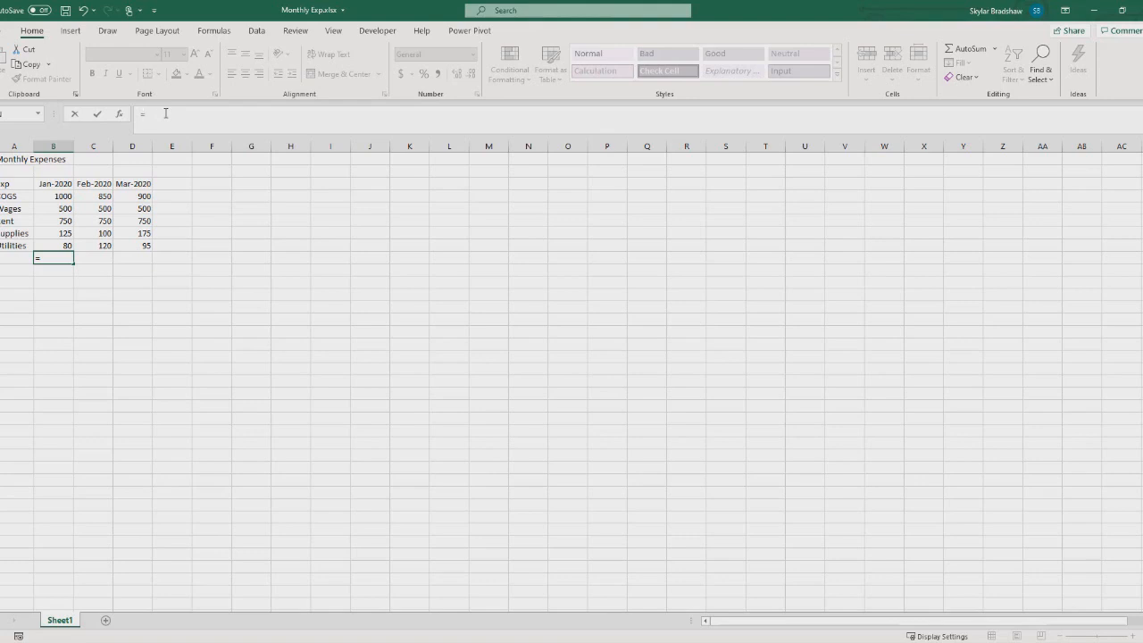
text(1000+500+750+125+80)
key(Return)
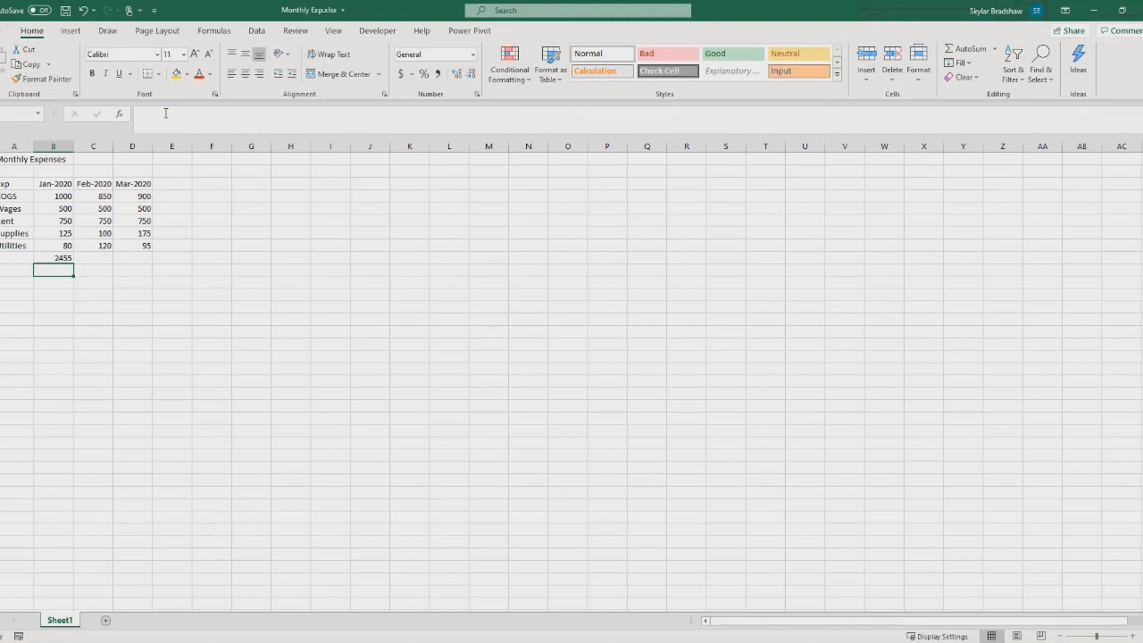
Step: Compare the sum of the January expenses in B4:B8 with the typed-number formula in B9
click(47, 196)
drag(47, 195, 51, 239)
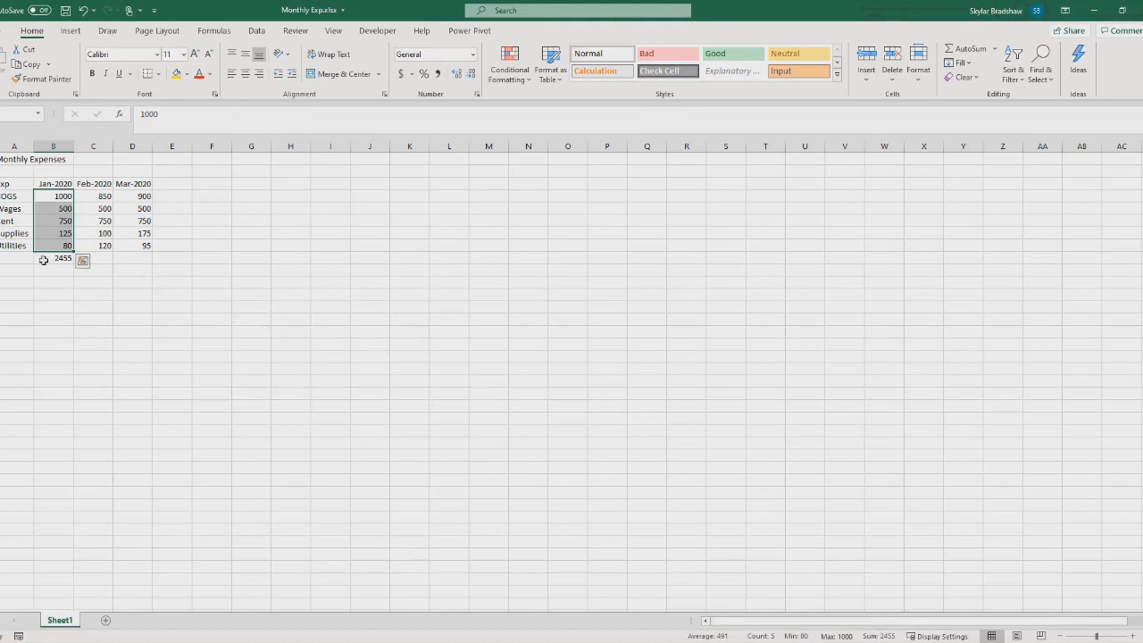
click(65, 256)
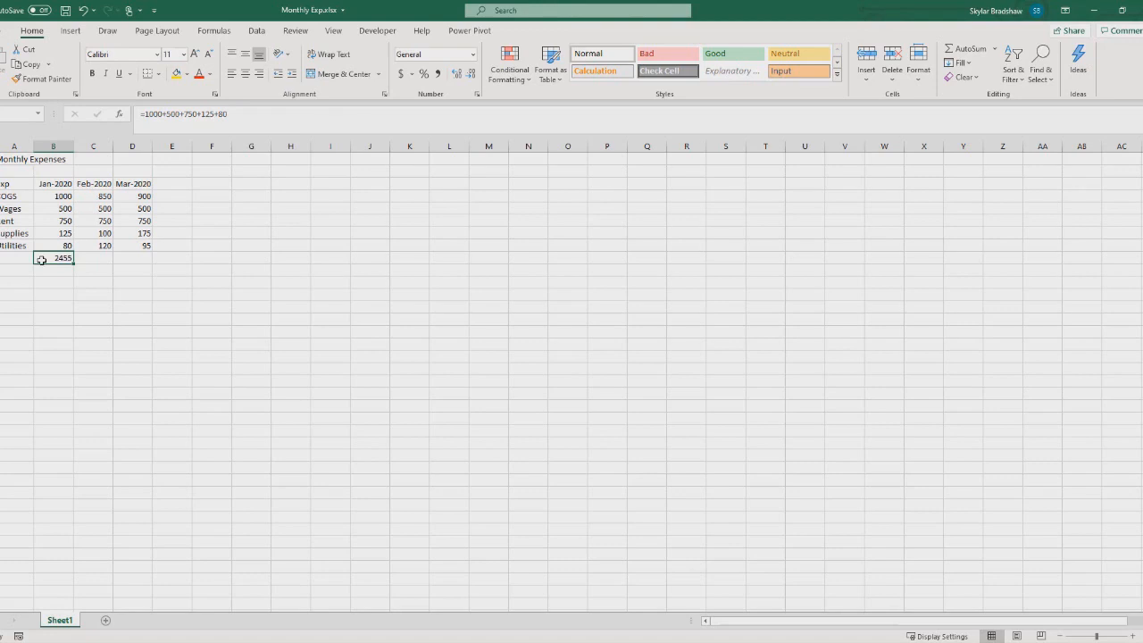
Step: Set the January COGS value in B4 to 2000
click(44, 195)
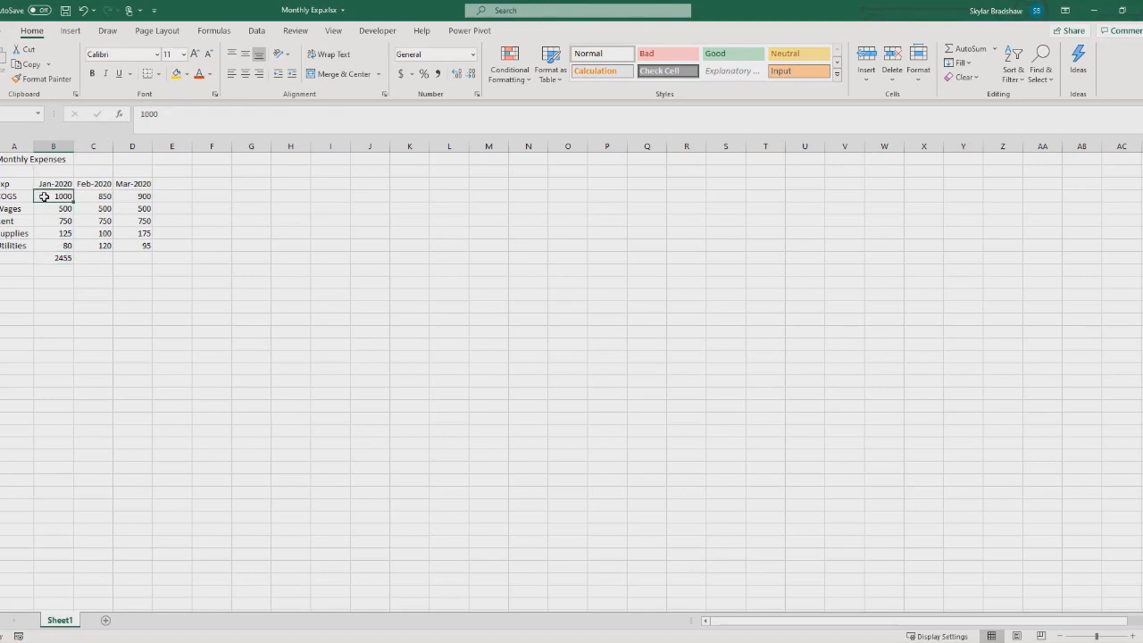
text(2000)
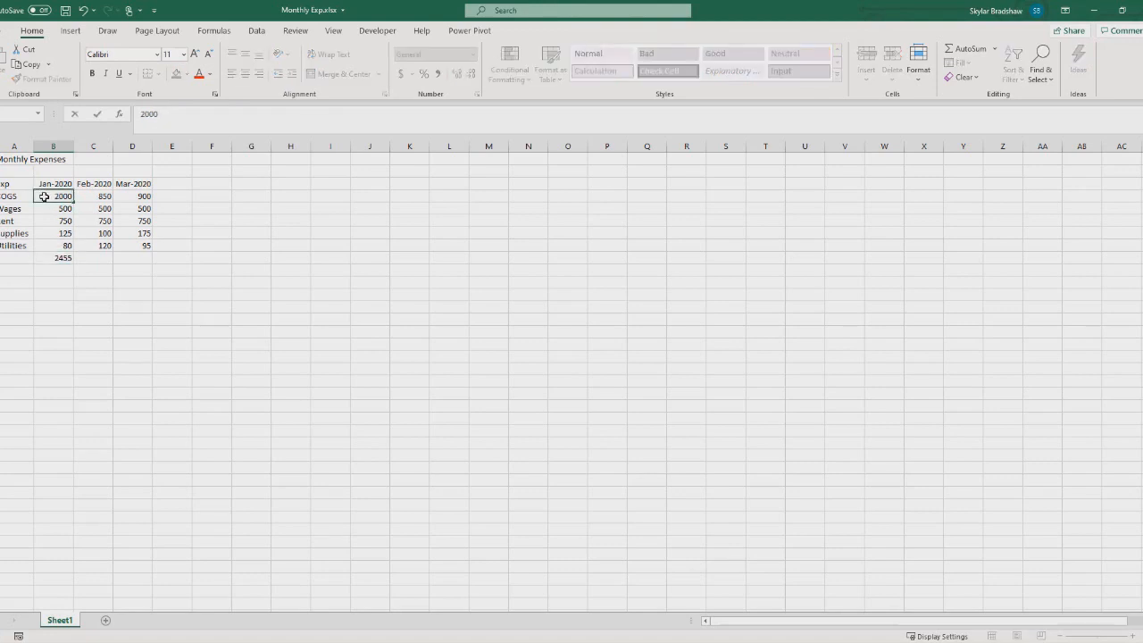
key(Return)
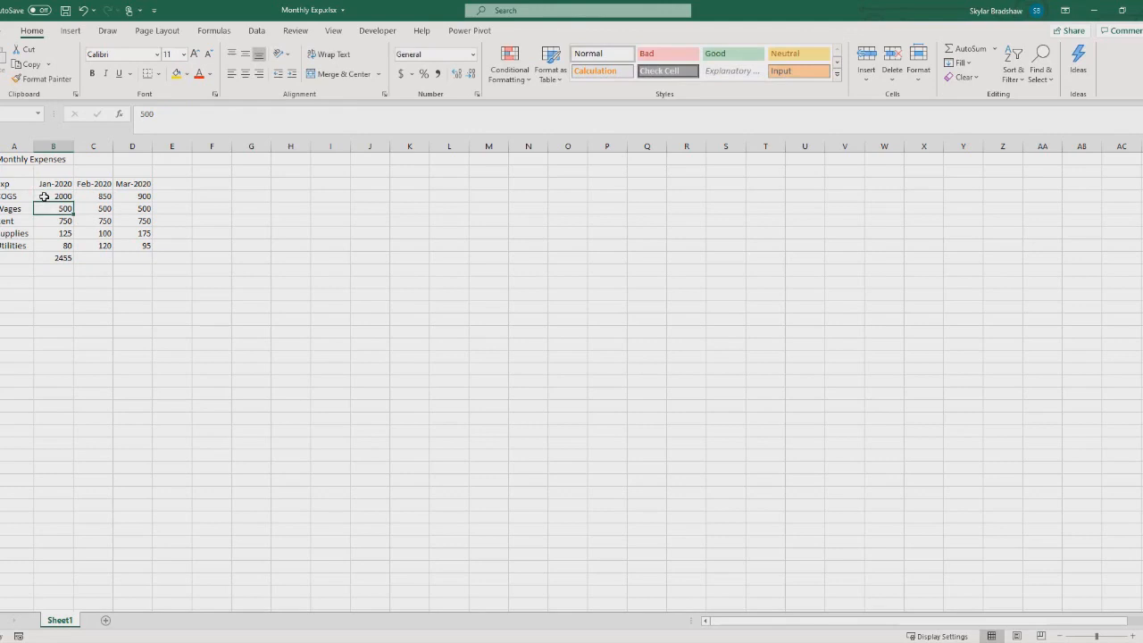
Step: Edit the January total formula in B9 to read =2000+500+750+125+80
click(49, 259)
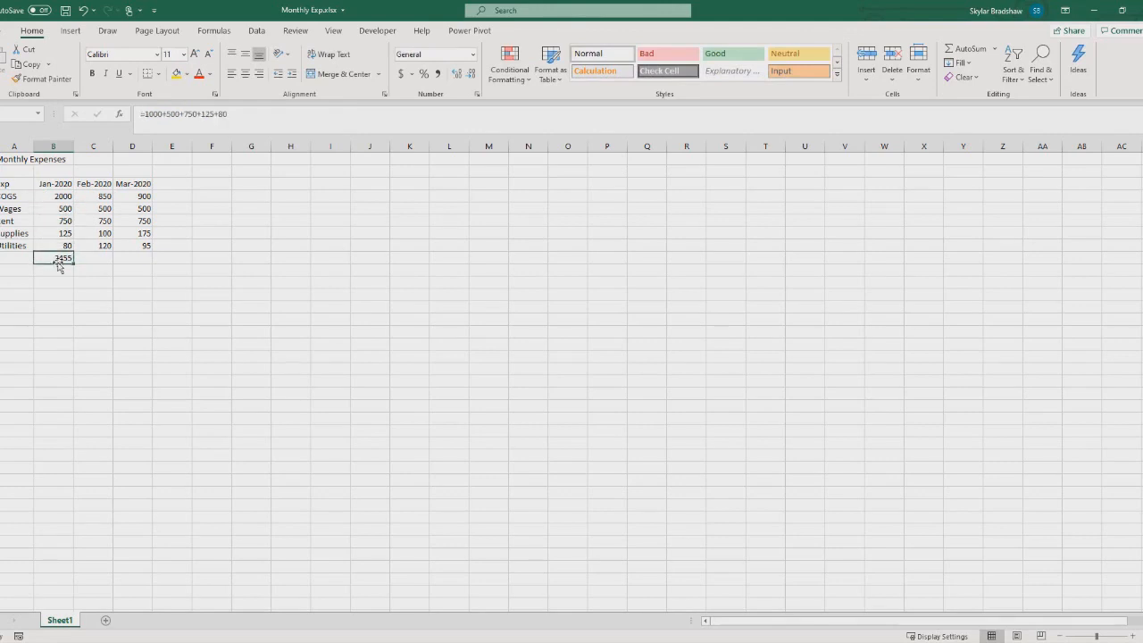
click(147, 113)
key(BackSpace)
text(2000+500+750+125+80)
key(Return)
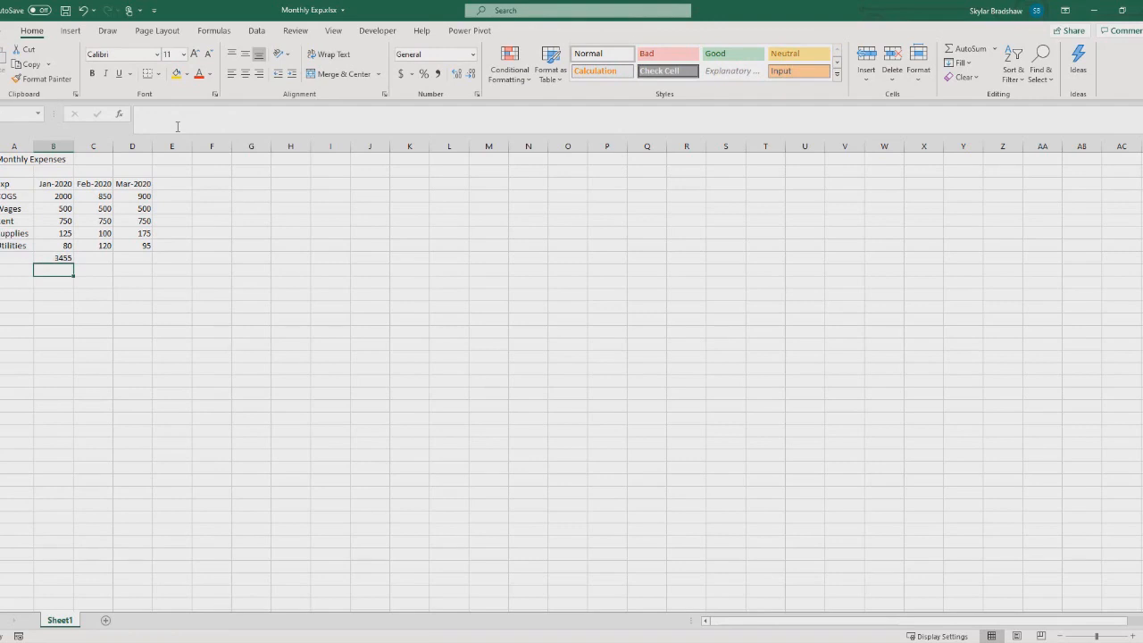
Step: Undo the edits to the January total formula and the January COGS value
key(ctrl+z)
key(ctrl+z)
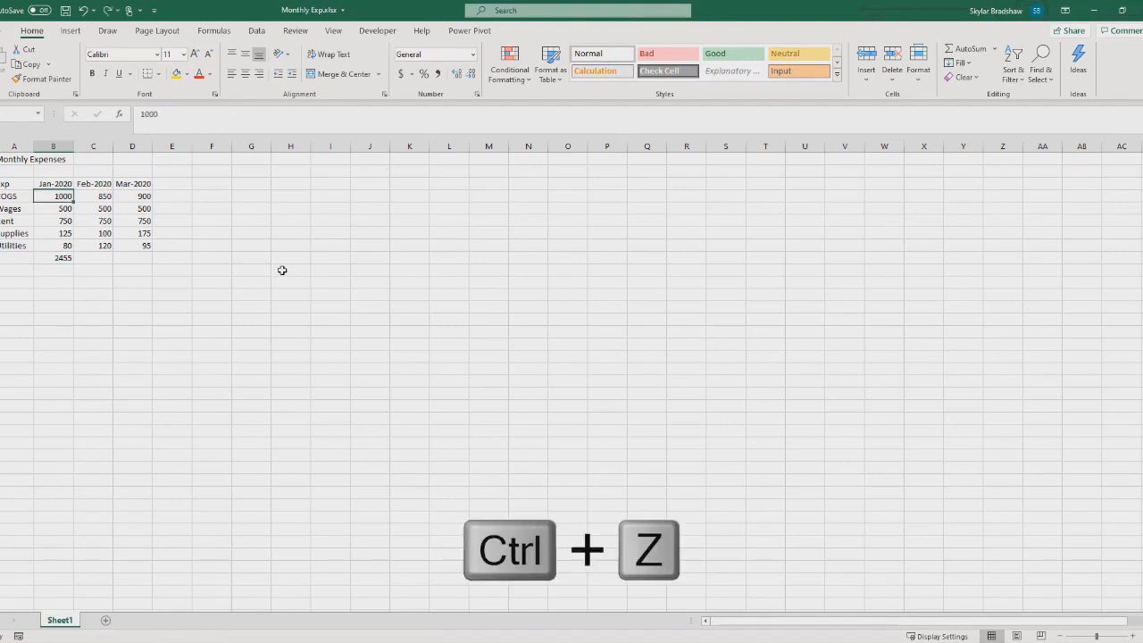
Step: Enter the formula =C4+C5+C6+C7+C8 in C9 to total the February expenses by cell reference
click(99, 258)
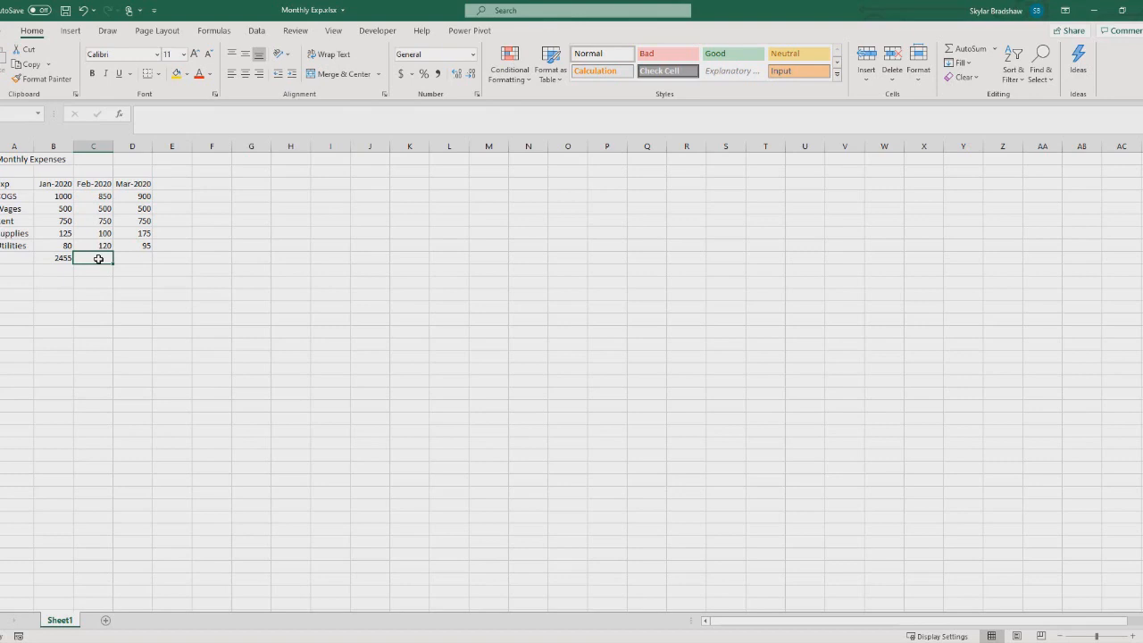
click(53, 258)
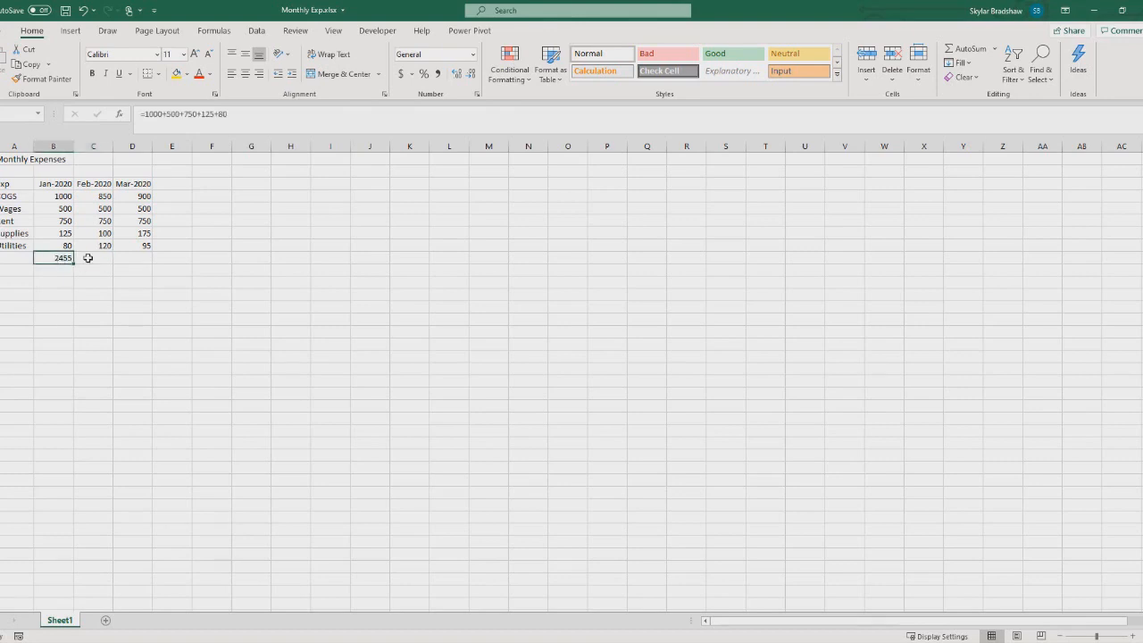
click(88, 258)
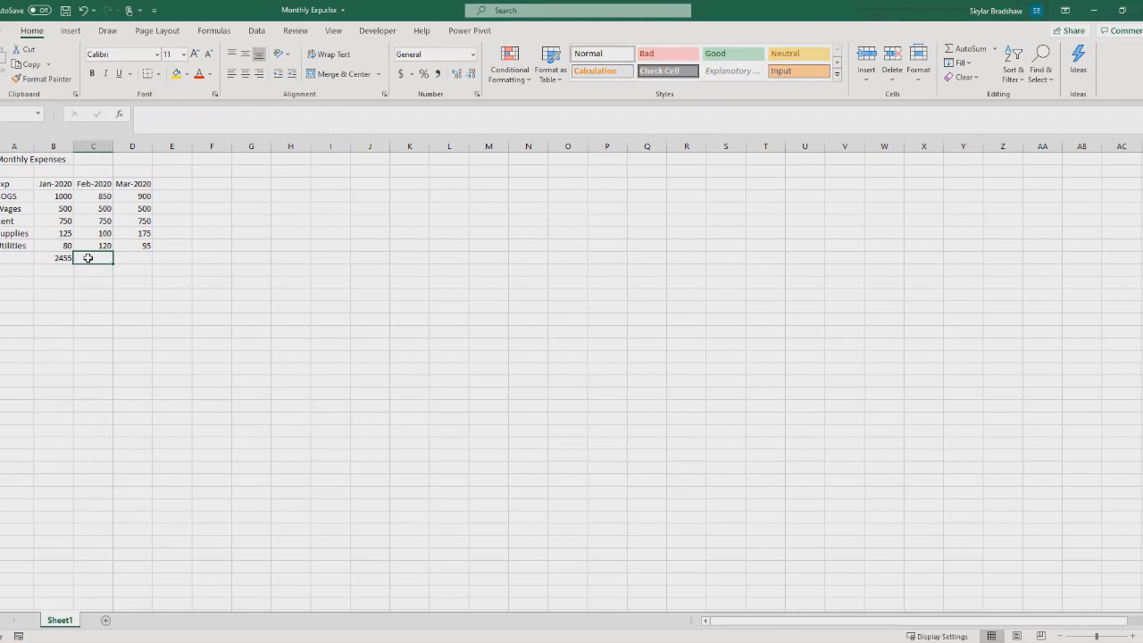
text(=)
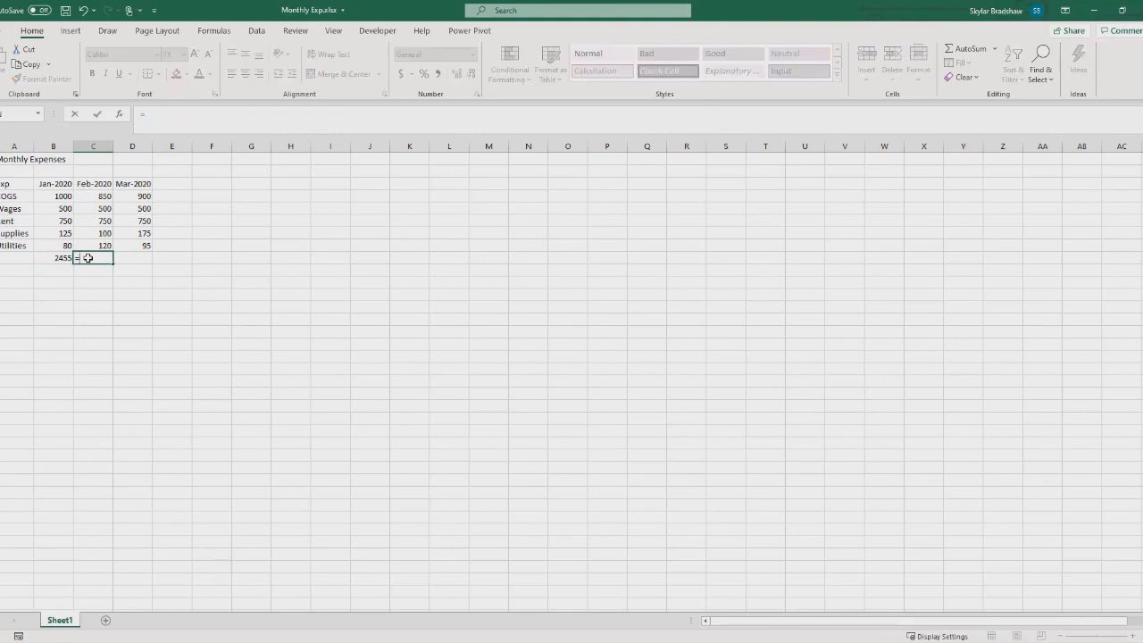
click(86, 197)
text(+)
click(88, 209)
text(+)
click(89, 224)
click(87, 233)
text(+)
click(88, 244)
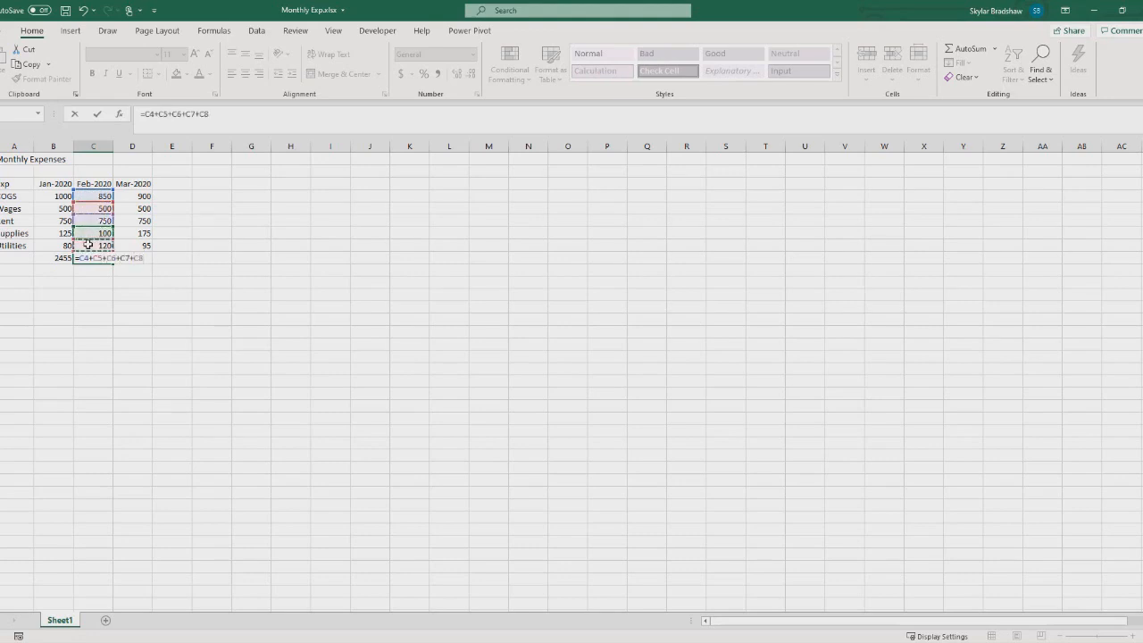
key(Return)
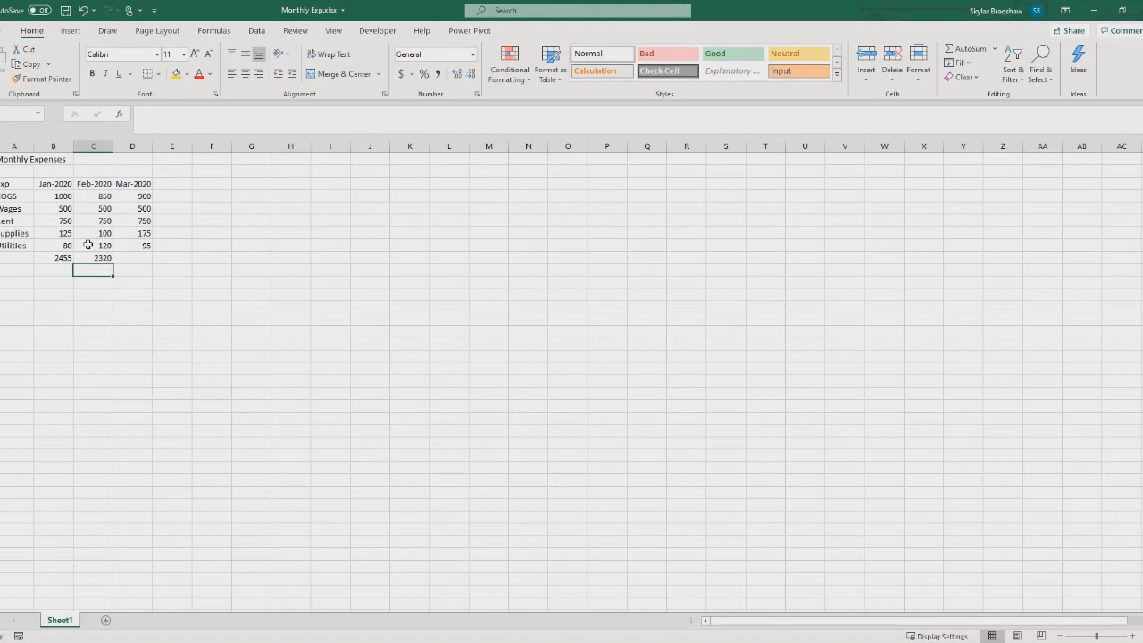
Step: Compare the sum of the February expenses in C4:C8 with the cell-reference formula in C9
drag(84, 194, 96, 241)
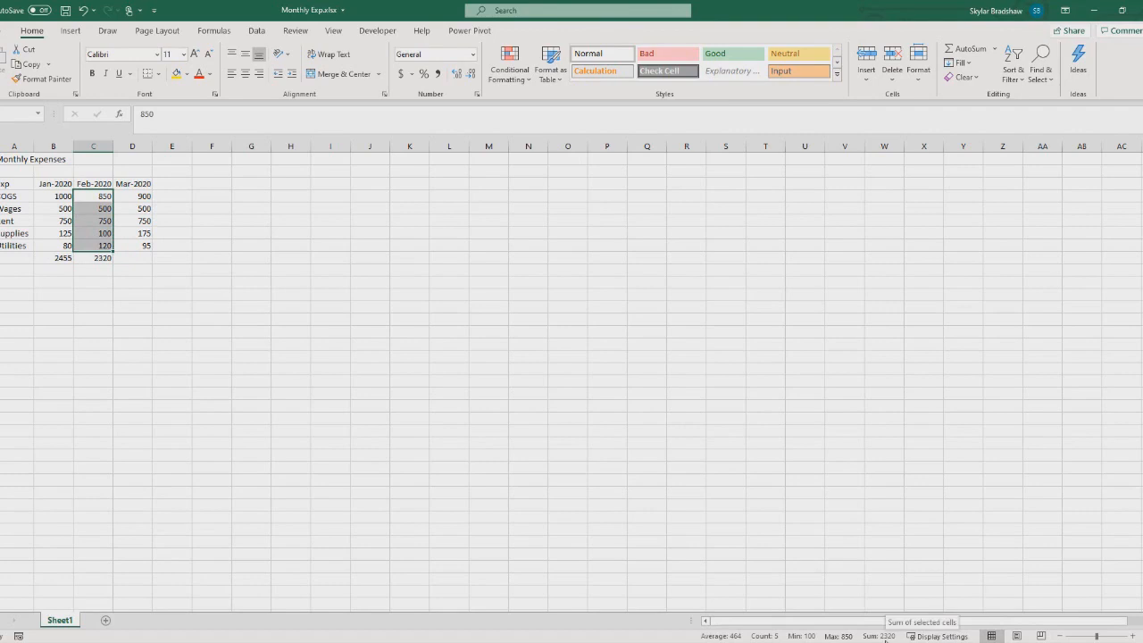
click(80, 259)
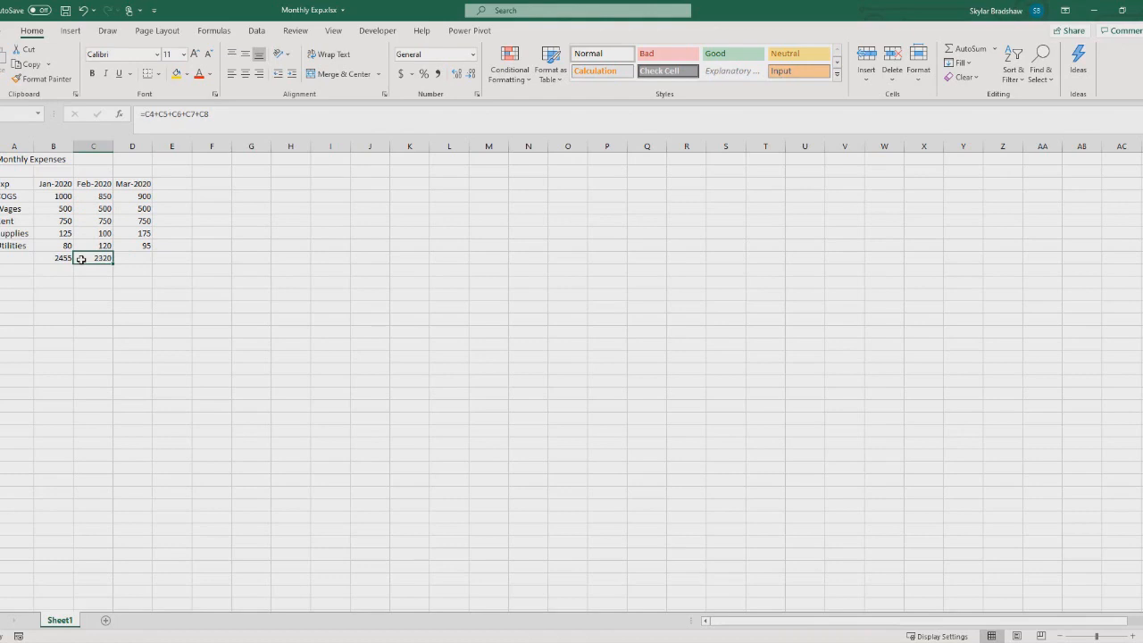
Step: Set the February Wages value in C5 to 1500 to test the cell-reference total
click(90, 210)
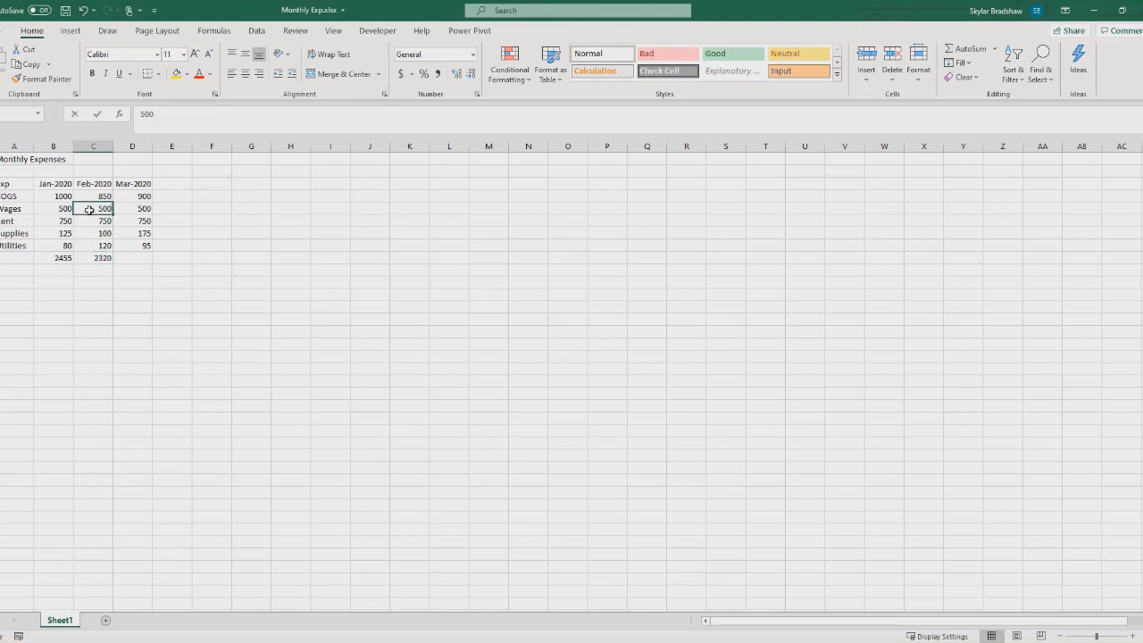
text(1500)
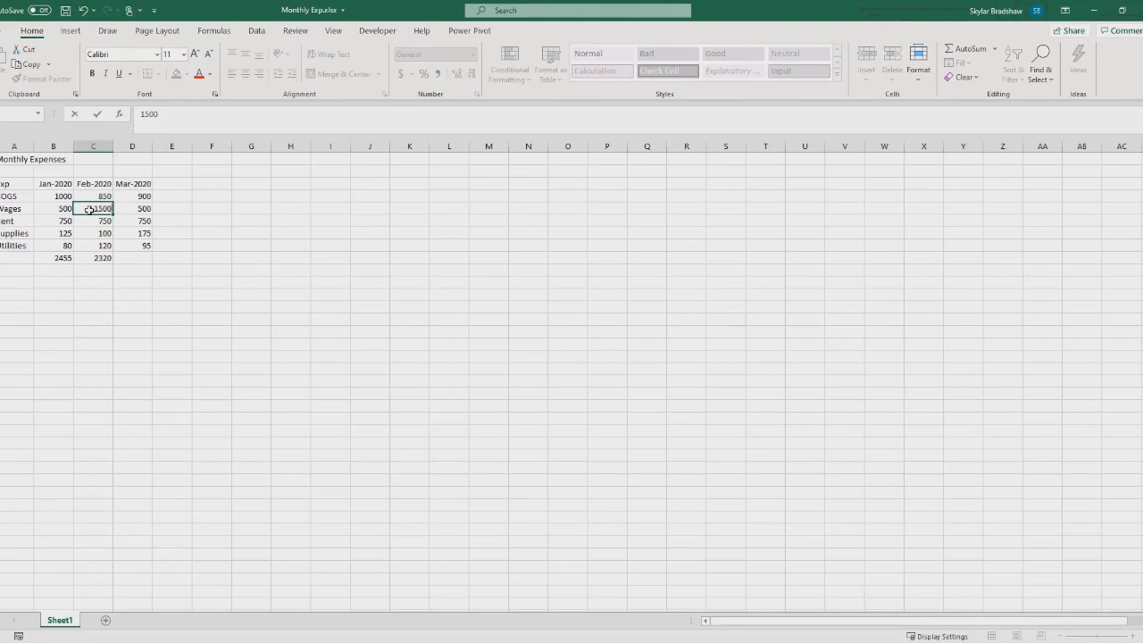
key(Return)
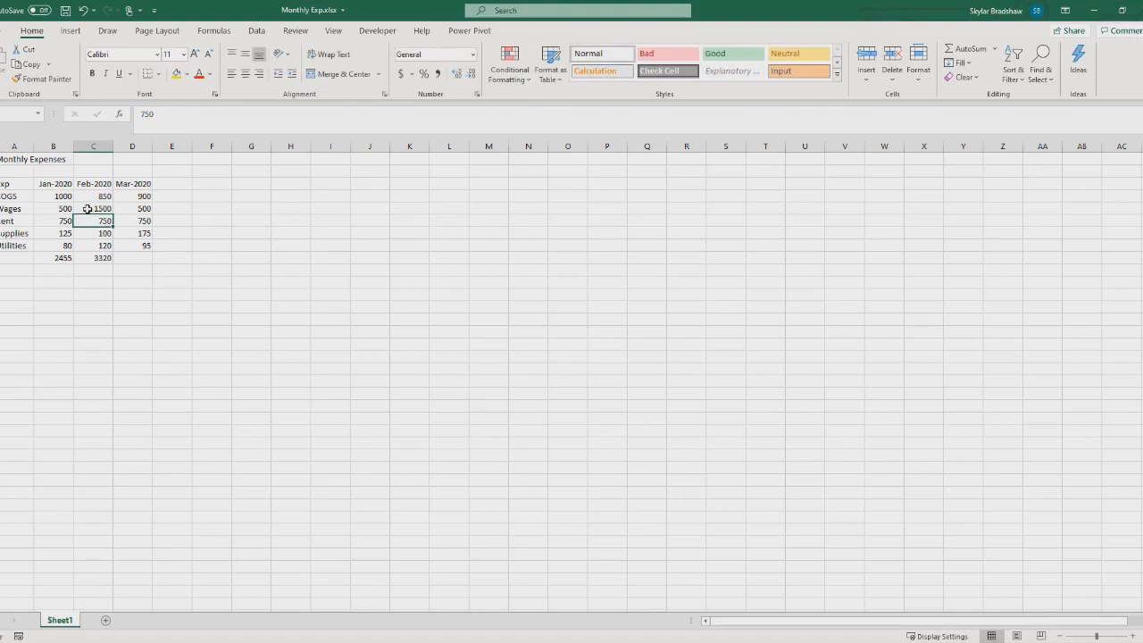
Step: Set the February Wages value in C5 back to 500
click(86, 207)
text(500)
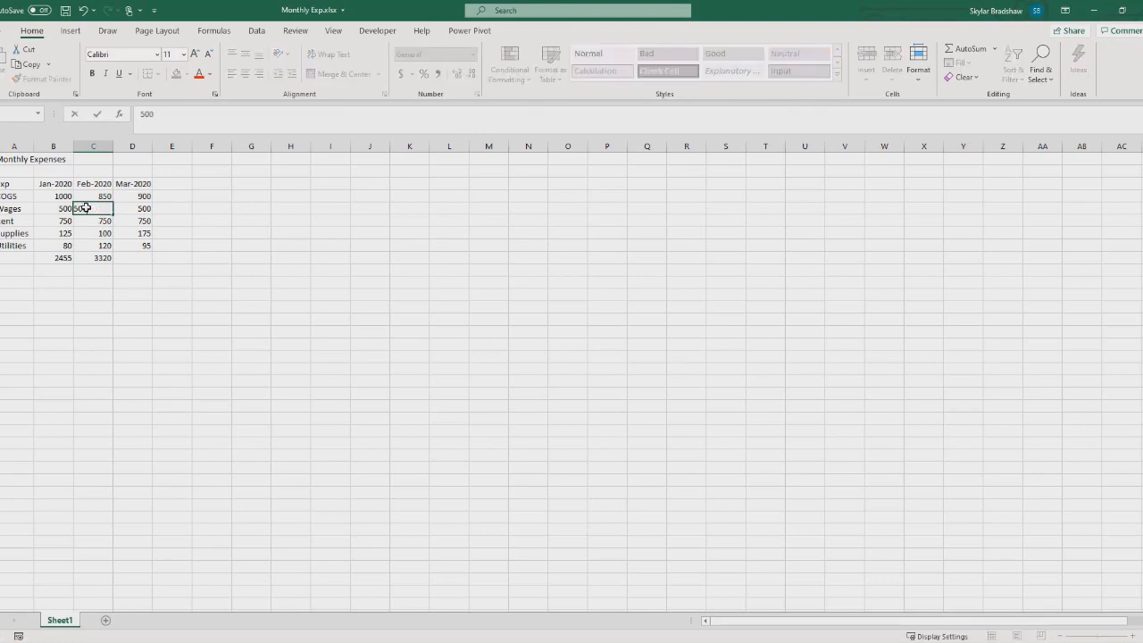
key(Return)
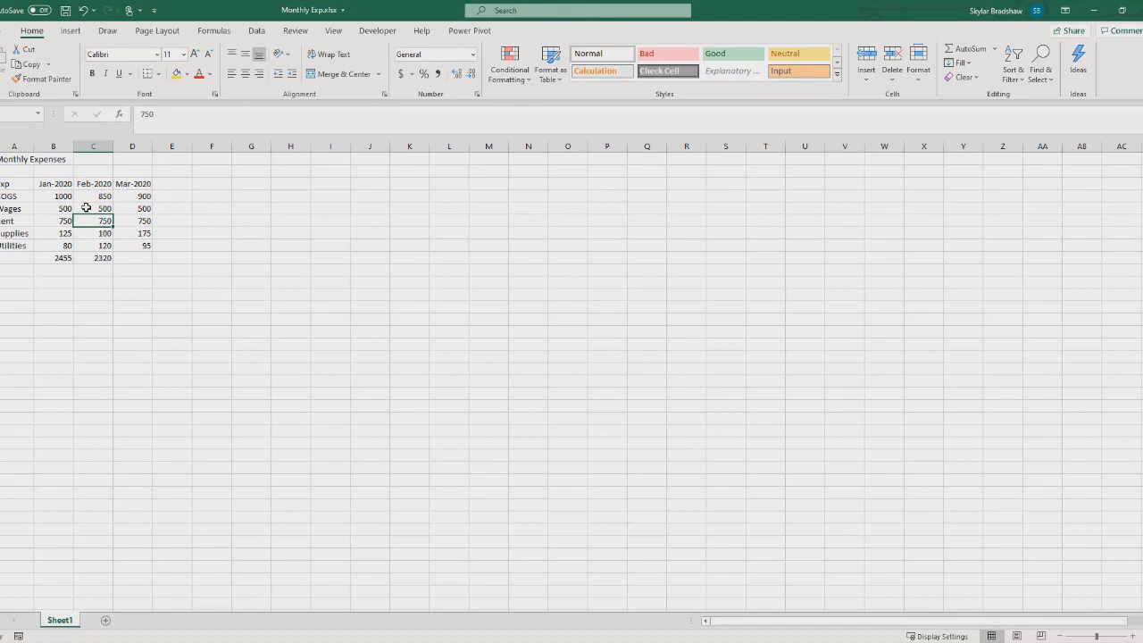
click(122, 256)
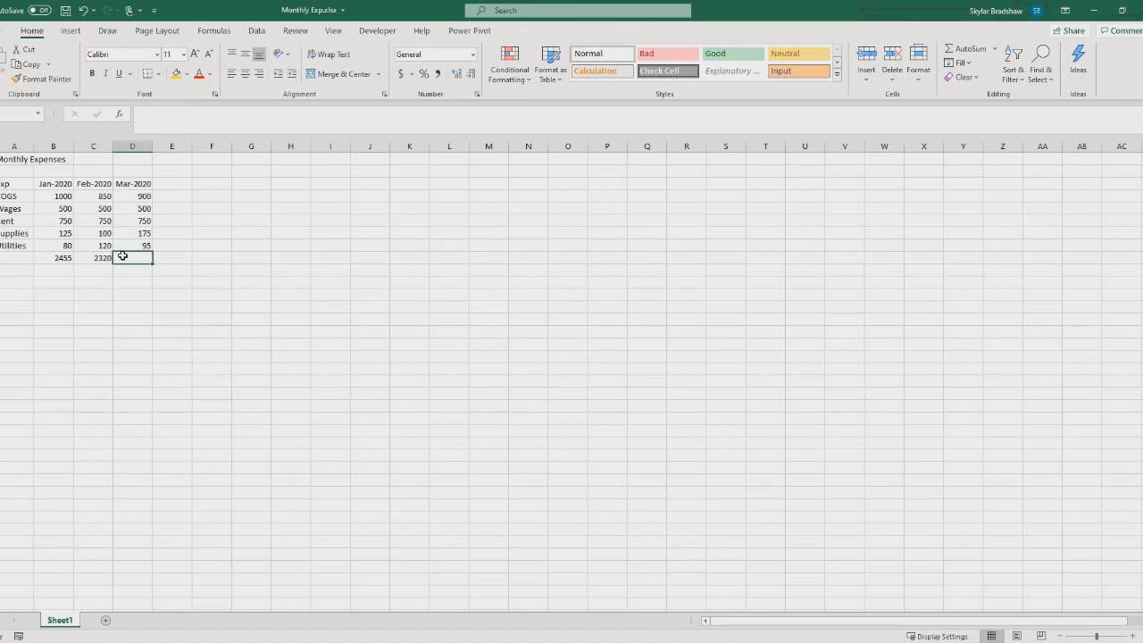
click(165, 194)
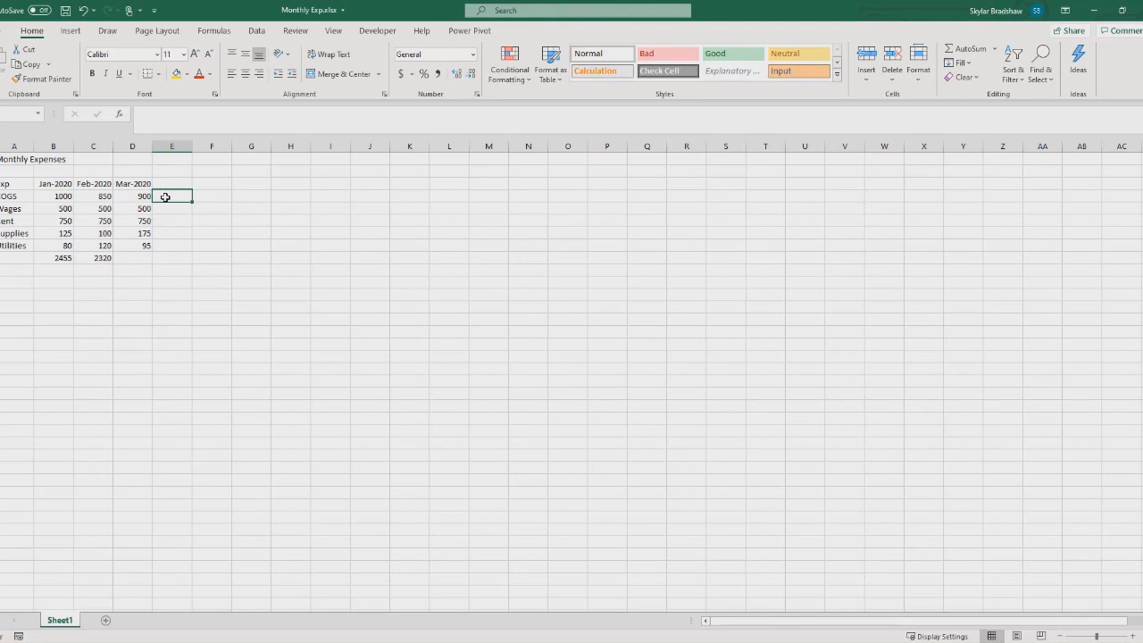
click(165, 220)
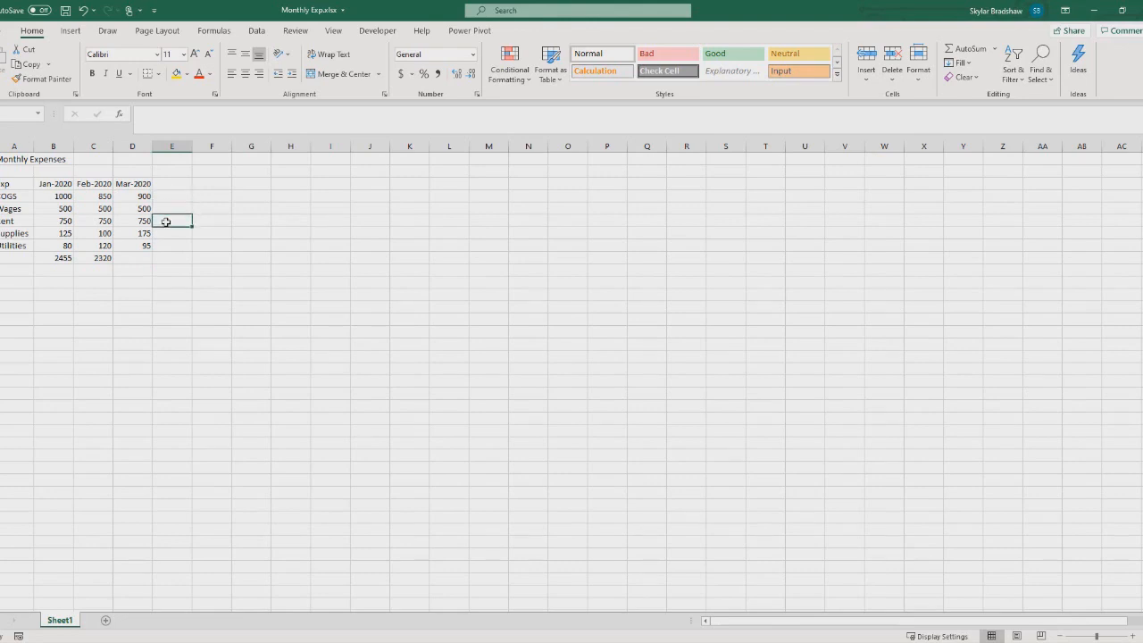